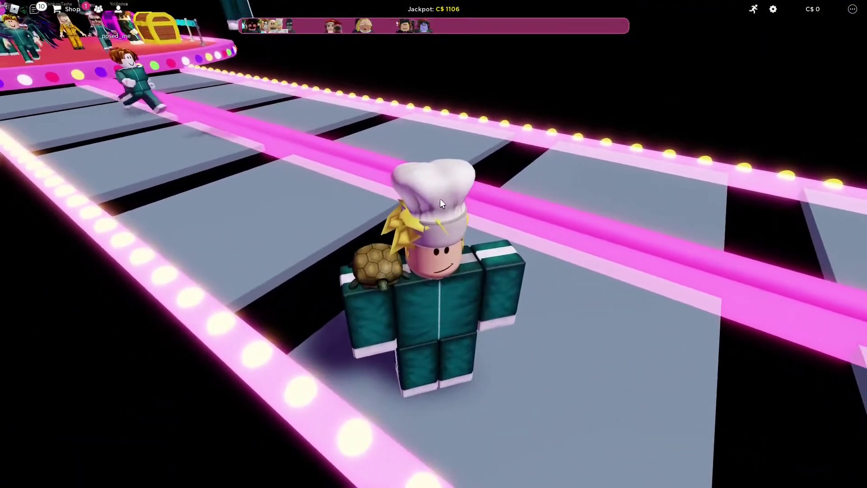
pyautogui.scroll(-5, 427, 213)
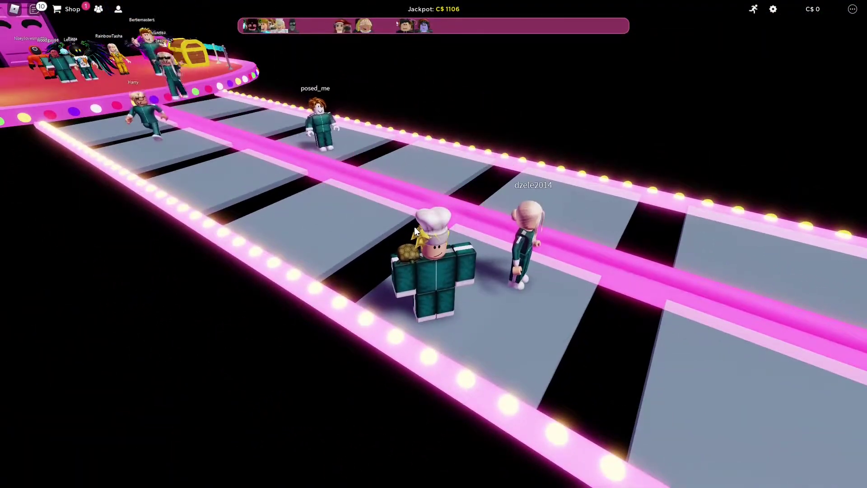
# Run the chef avatar forward along the glowing bridge past the crowding players
pyautogui.press('w')
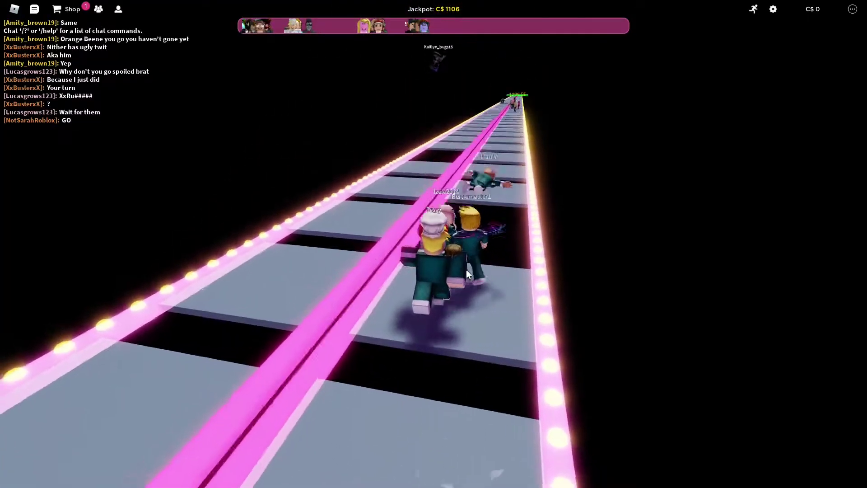
pyautogui.press('a')
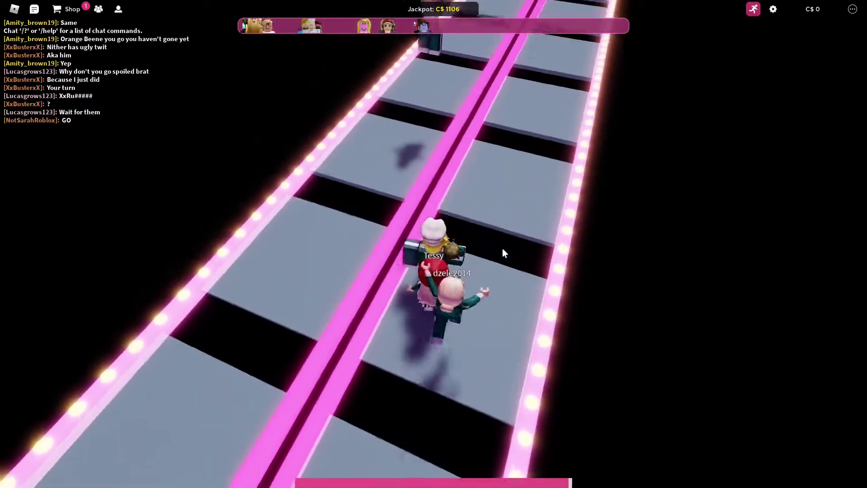
pyautogui.press('w')
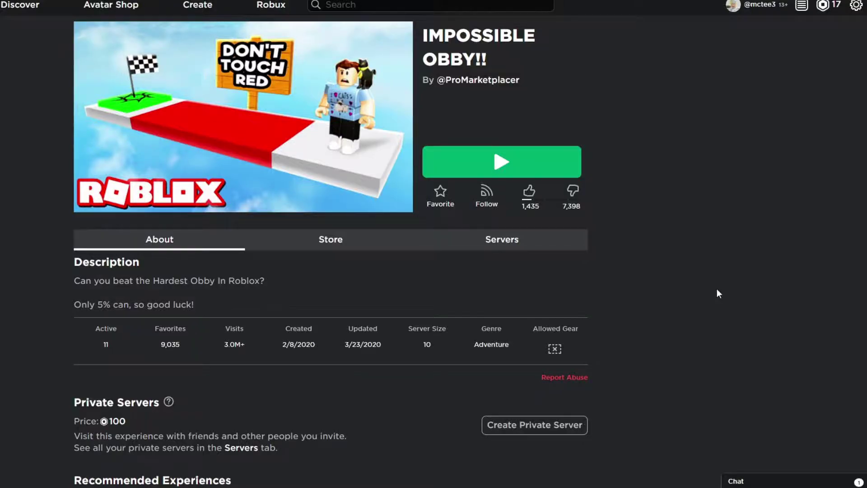
# Highlight the Impossible Obby title and creator name on the game page
pyautogui.moveTo(423, 33); pyautogui.dragTo(494, 81)
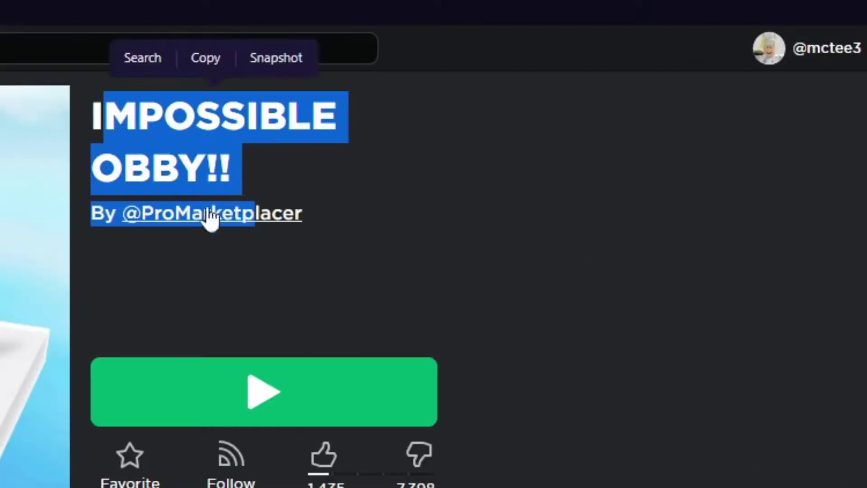
pyautogui.moveTo(141, 212); pyautogui.dragTo(200, 218)
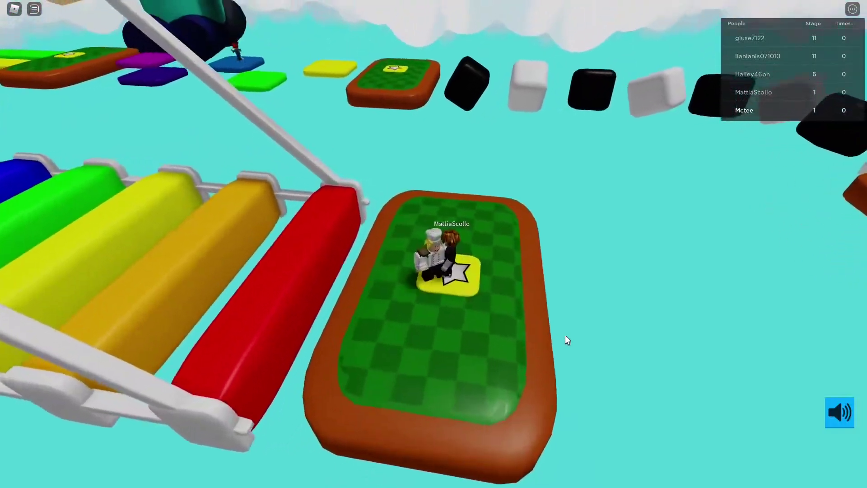
# Walk off the spawn star onto the red bottom ladder bar and back along it
pyautogui.press('w')
pyautogui.press('w')
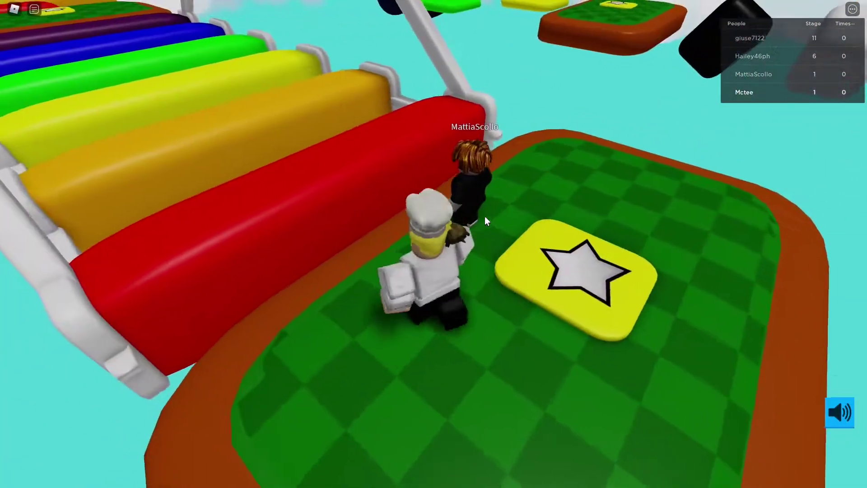
pyautogui.press('a')
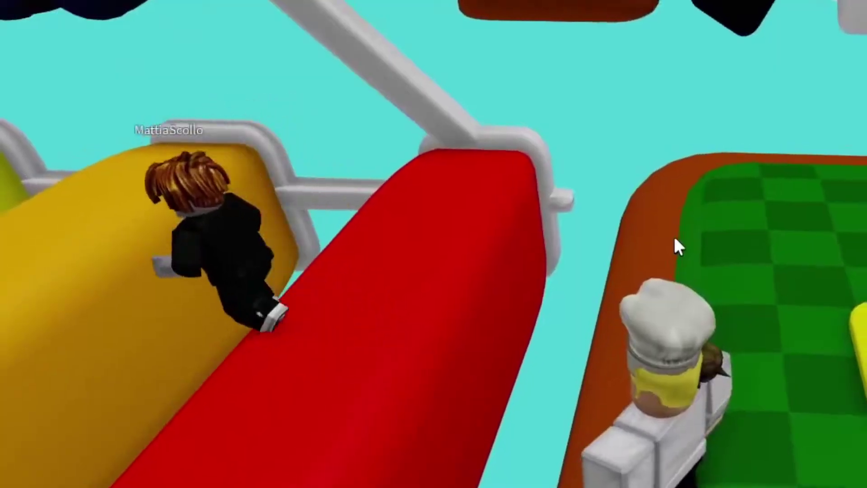
pyautogui.scroll(-5, 673, 235)
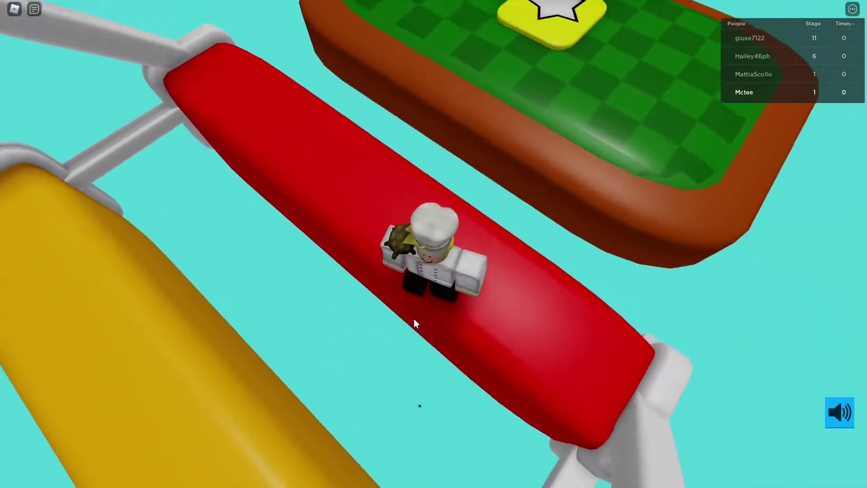
pyautogui.press('w')
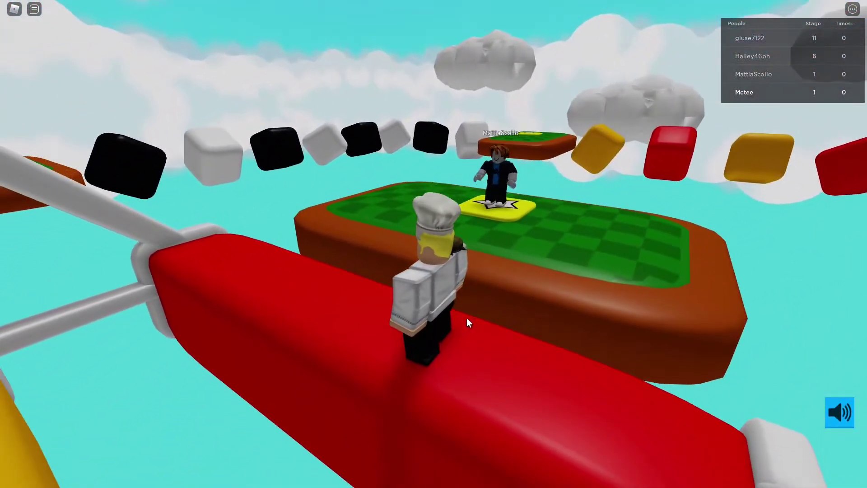
pyautogui.press('s')
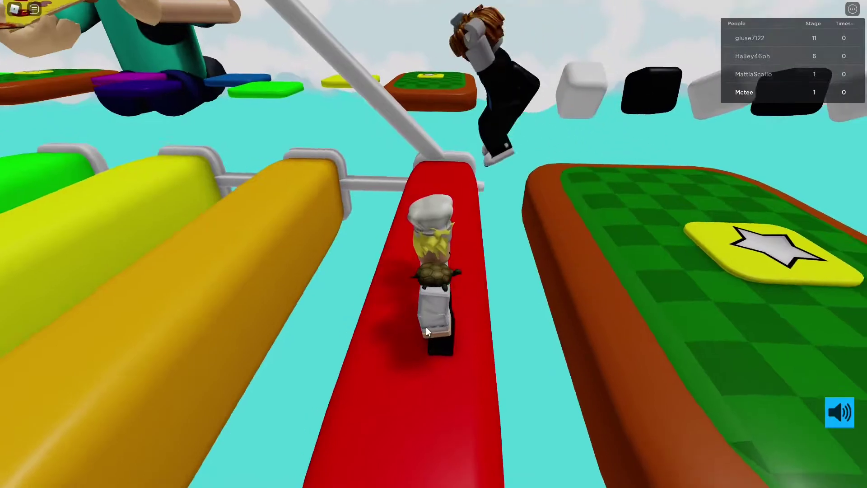
pyautogui.press('d')
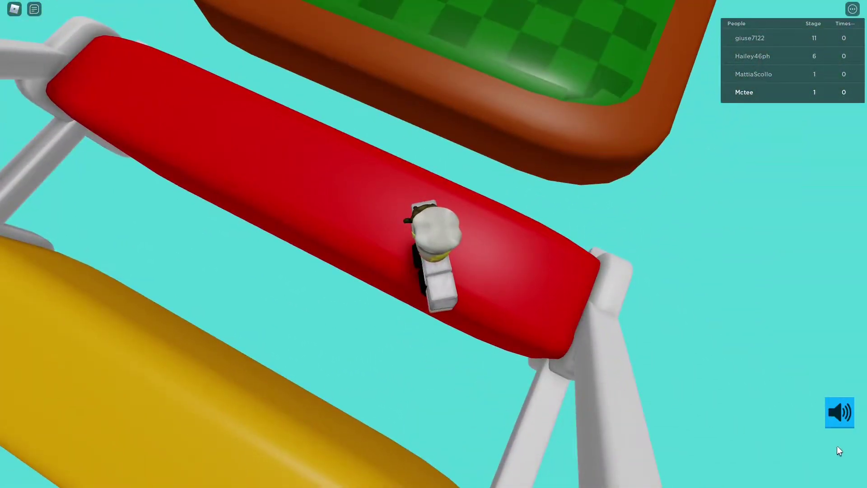
# Return along the red bar onto the star checkpoint, angling the view down on the green platform
pyautogui.press('w')
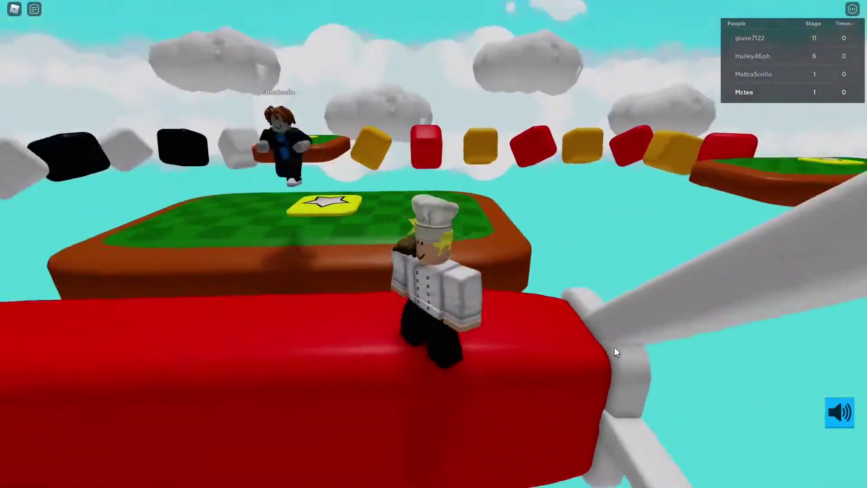
pyautogui.scroll(-3, 614, 346)
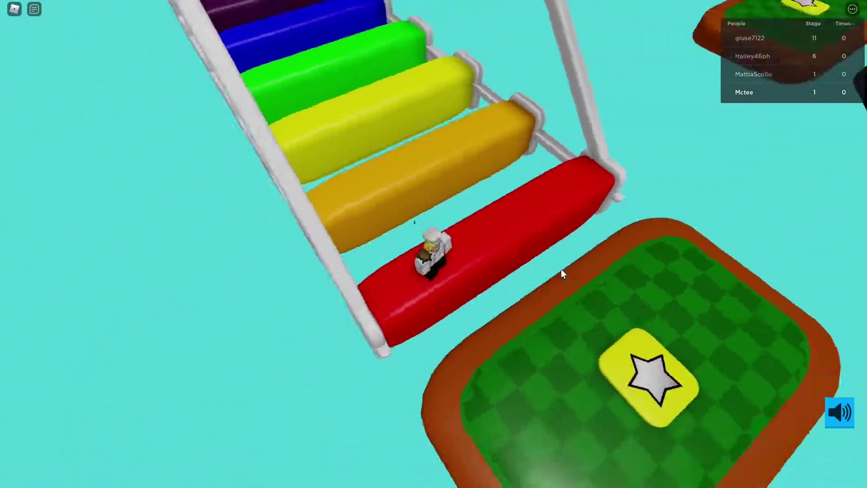
pyautogui.press('Left')
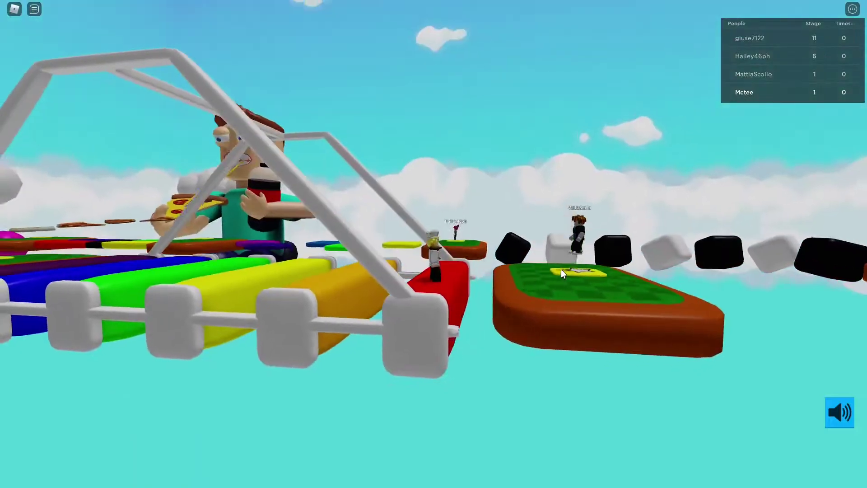
pyautogui.scroll(-3, 561, 274)
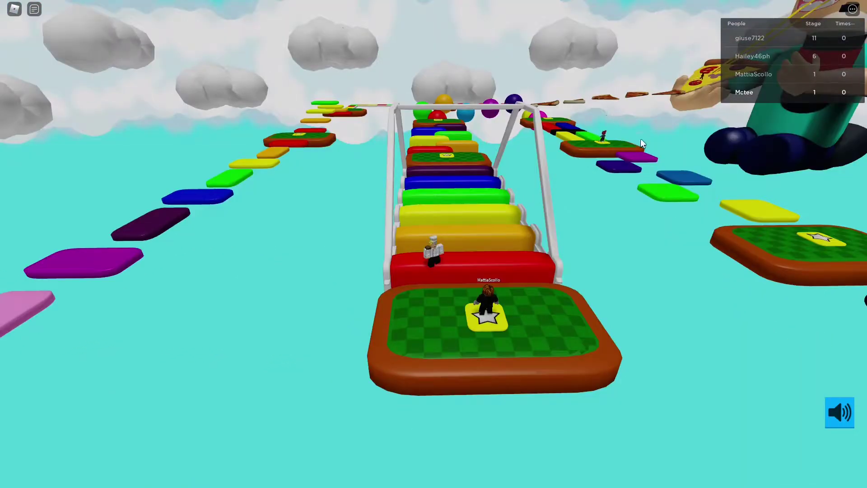
pyautogui.press('Left')
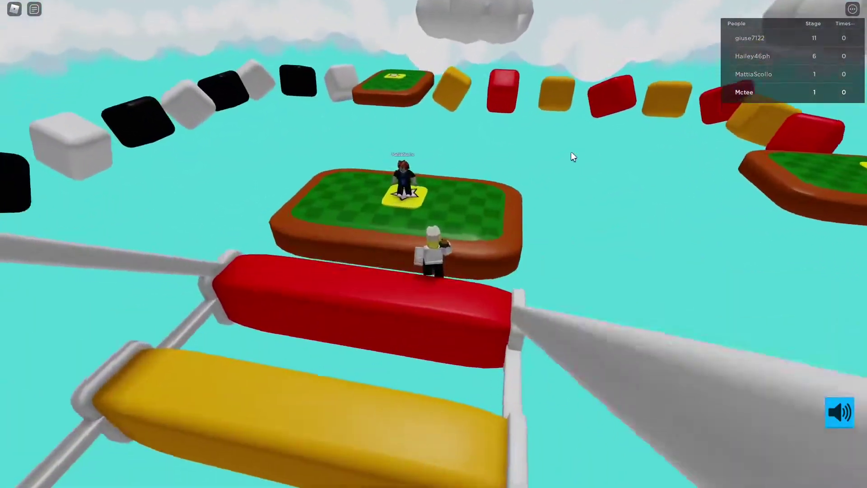
pyautogui.scroll(3, 571, 151)
pyautogui.press('w')
pyautogui.press('Left')
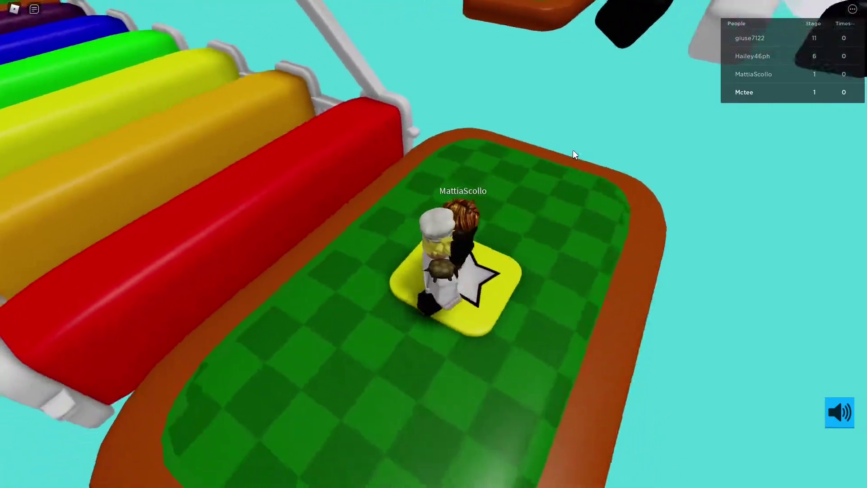
pyautogui.press('Left')
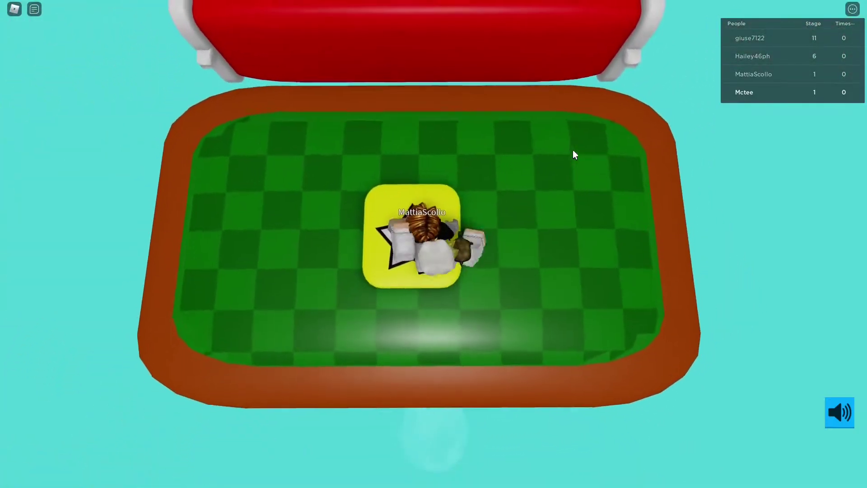
pyautogui.press('Left')
pyautogui.press('Escape')
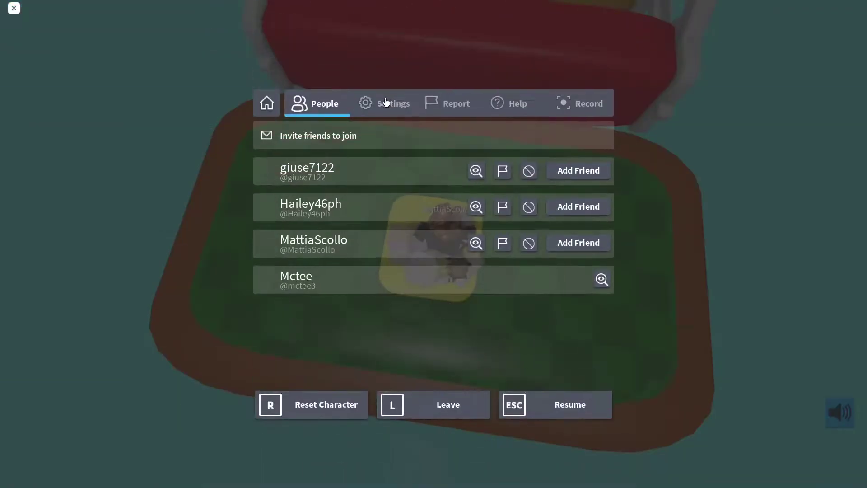
pyautogui.click(379, 103)
pyautogui.press('Escape')
pyautogui.press('shift')
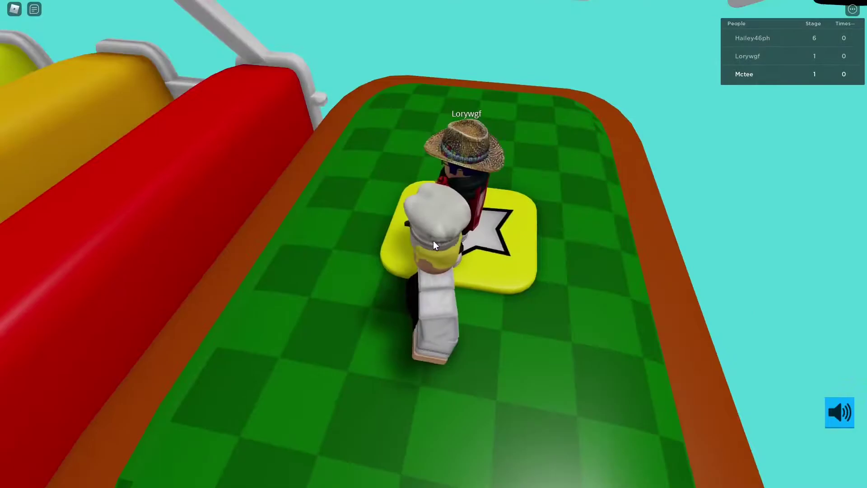
# Climb the red, orange and yellow rainbow steps, then drop back to the red step
pyautogui.press('s')
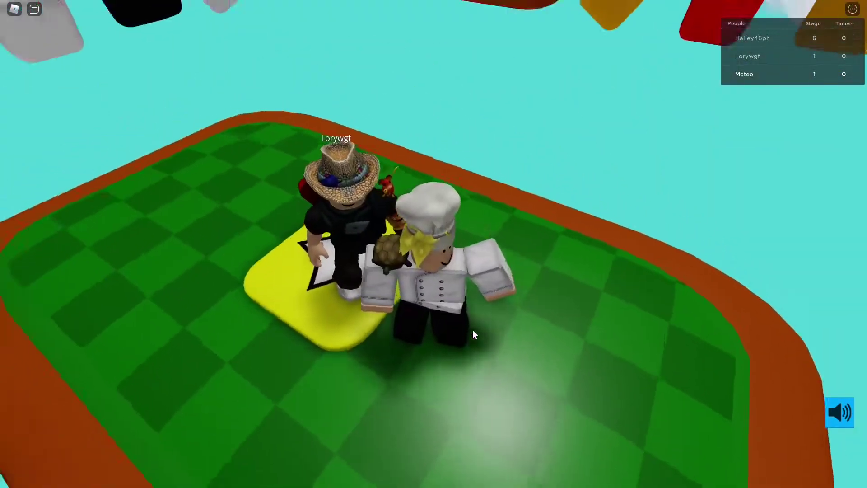
pyautogui.press('w')
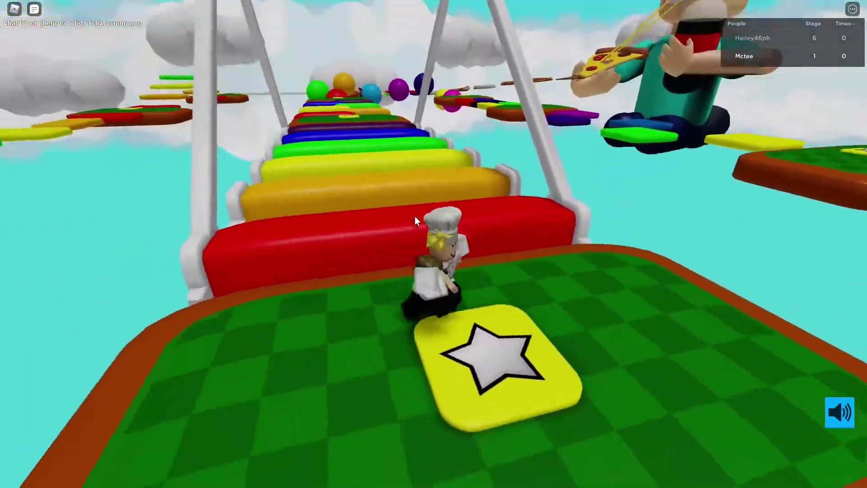
pyautogui.press('w')
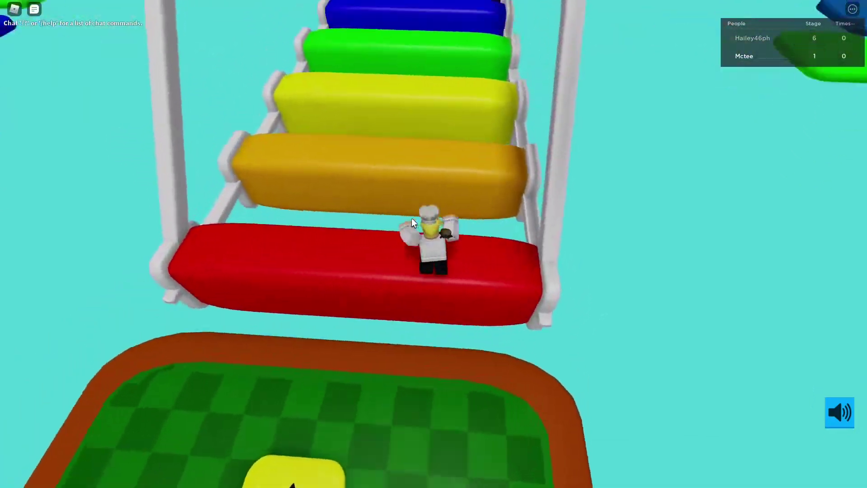
pyautogui.press('shift')
pyautogui.press('w')
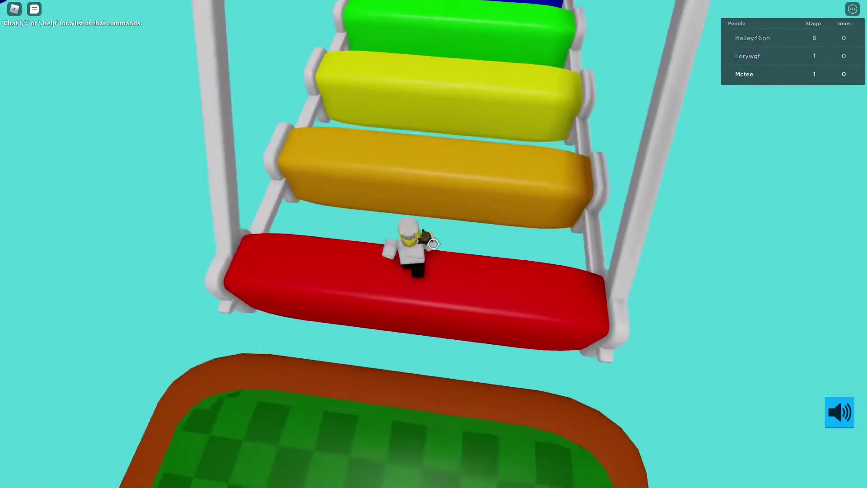
pyautogui.press('w')
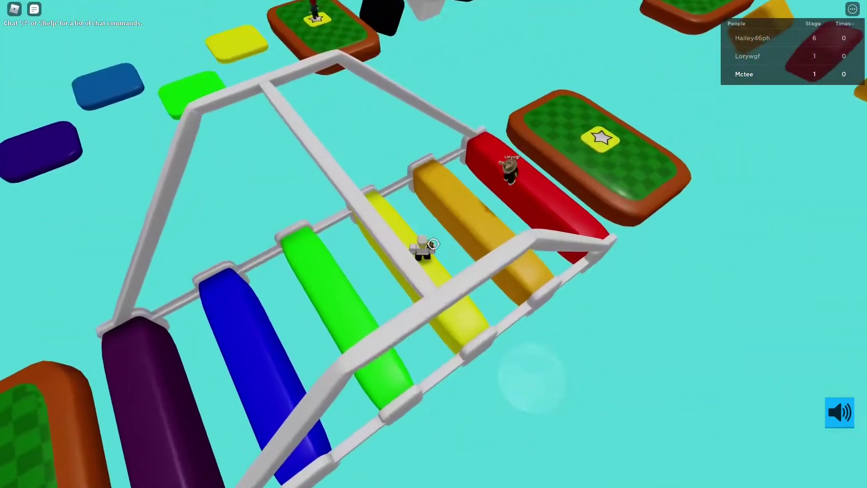
pyautogui.press('w')
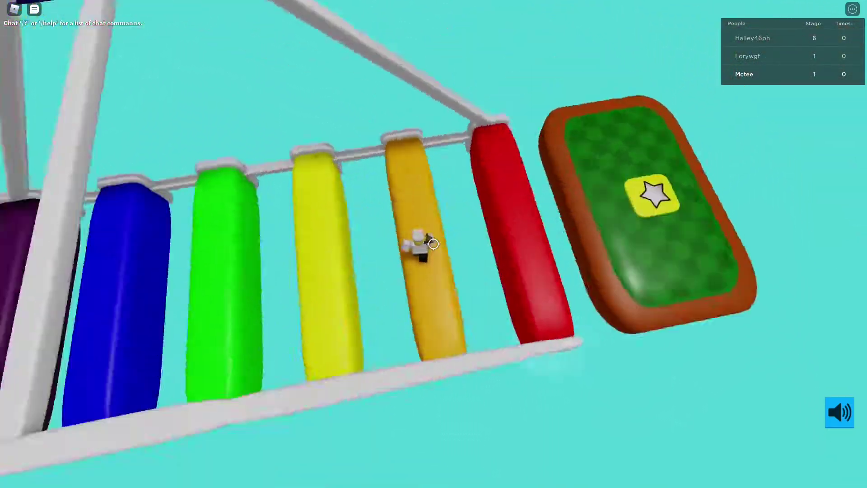
pyautogui.press('w')
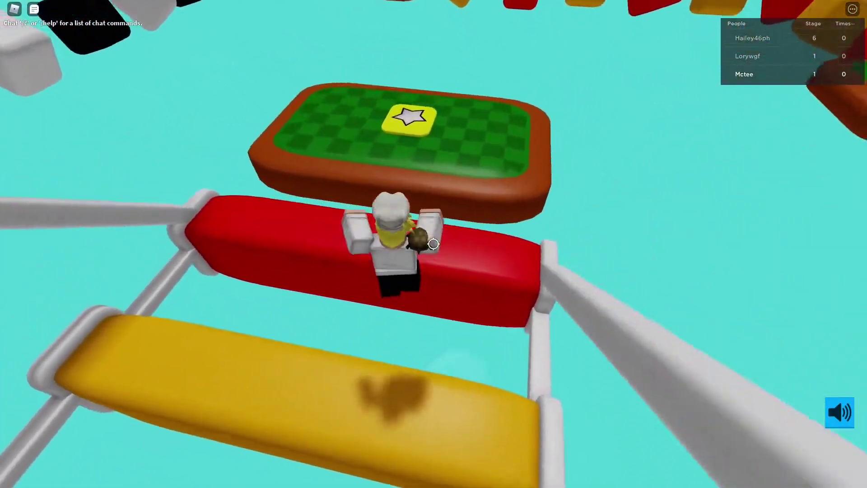
pyautogui.scroll(5, 432, 244)
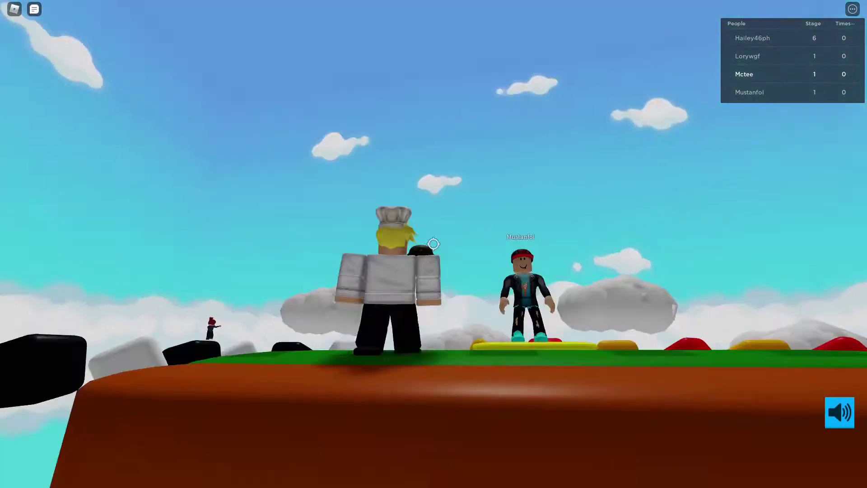
# Jump back up from the red to the yellow step, orbiting the camera low behind the avatar
pyautogui.press('shift')
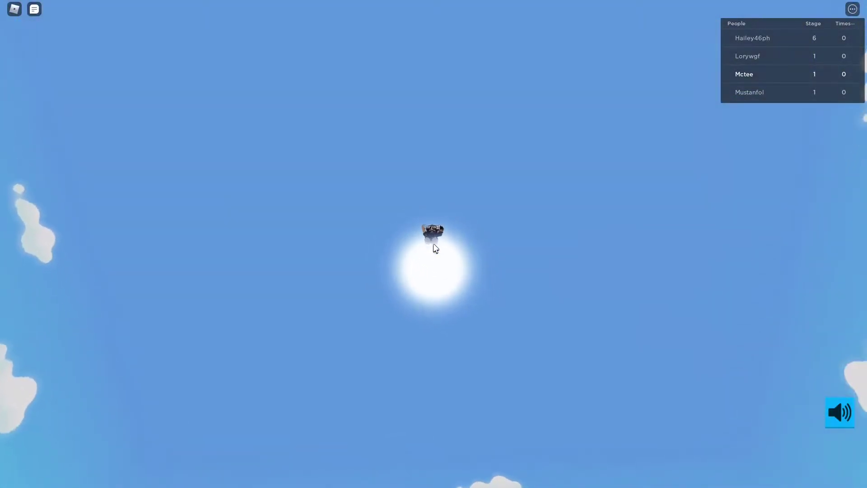
pyautogui.press('w')
pyautogui.press('space')
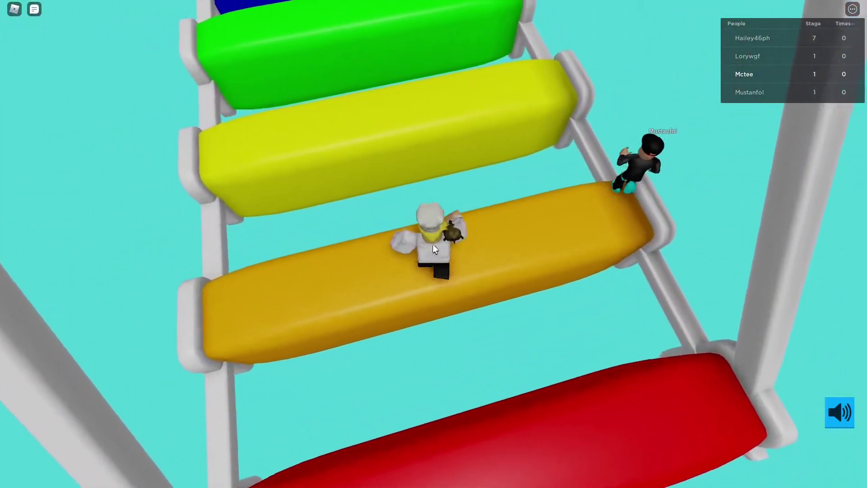
pyautogui.press('space')
pyautogui.press('Right')
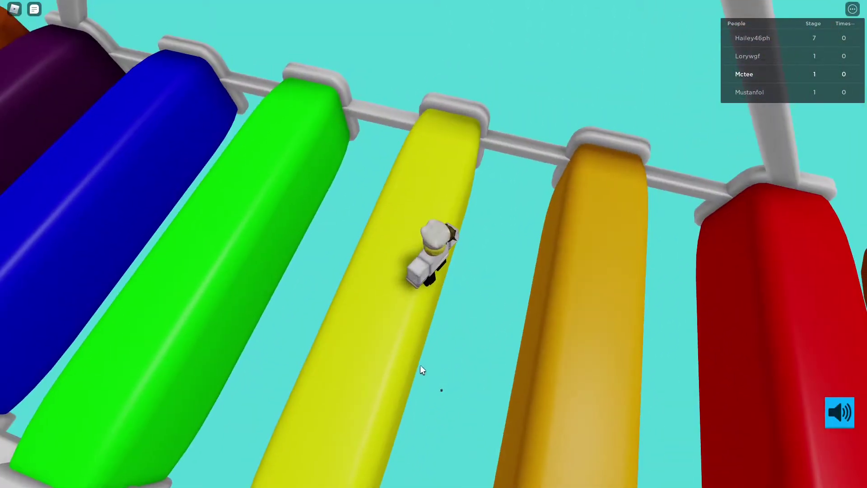
pyautogui.moveTo(420, 364)
pyautogui.mouseDown()
pyautogui.moveTo(429, 342)
pyautogui.moveTo(366, 319)
pyautogui.moveTo(460, 243)
pyautogui.moveTo(440, 265)
pyautogui.moveTo(448, 255)
pyautogui.mouseUp()
pyautogui.scroll(-3, 439, 264)
pyautogui.scroll(3, 439, 265)
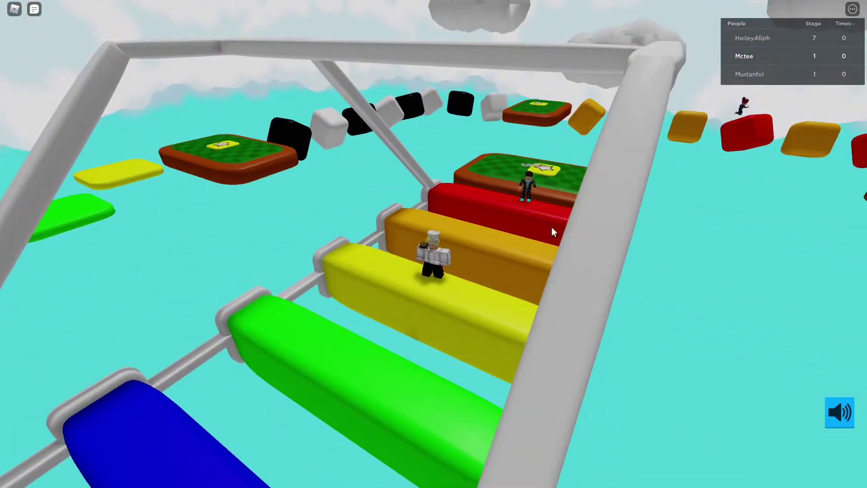
pyautogui.scroll(3, 548, 204)
# Run past the stage-2 checkpoint and onto the stage-3 checkpoint star
pyautogui.moveTo(549, 204); pyautogui.dragTo(434, 245)
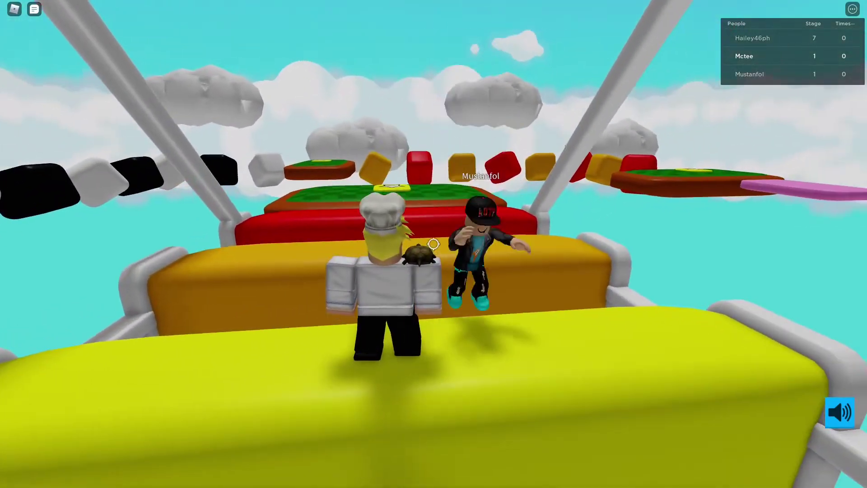
pyautogui.press('w')
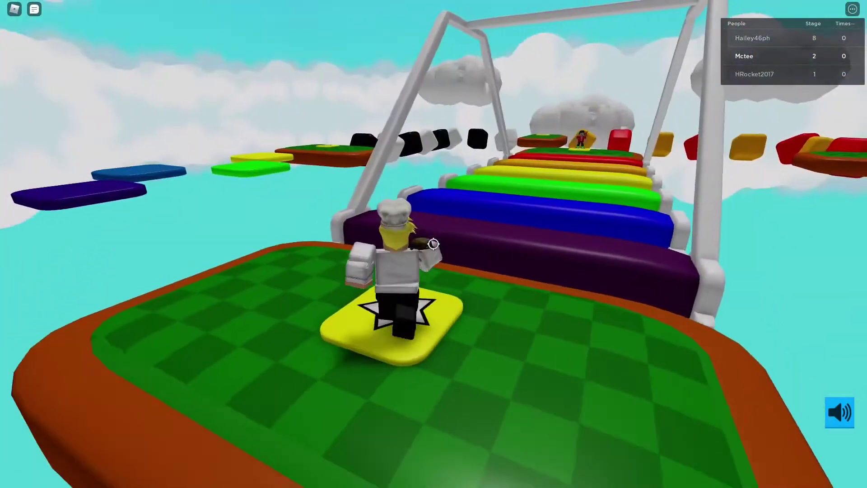
pyautogui.press('w')
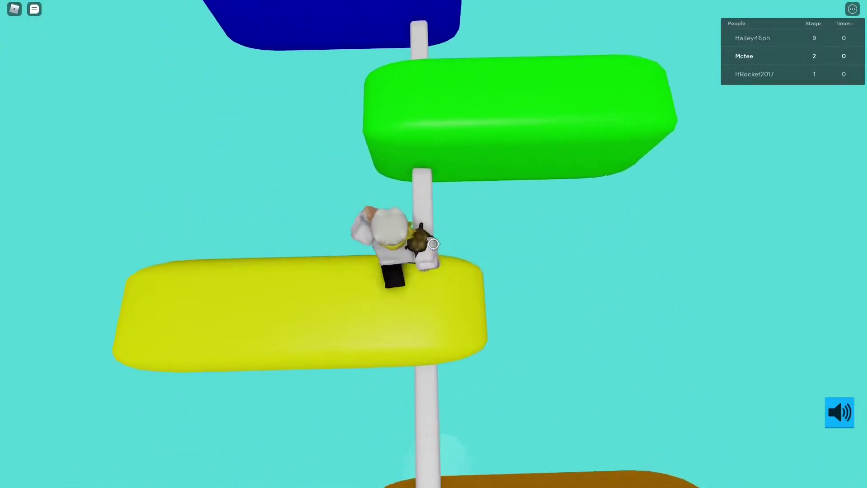
pyautogui.press('w')
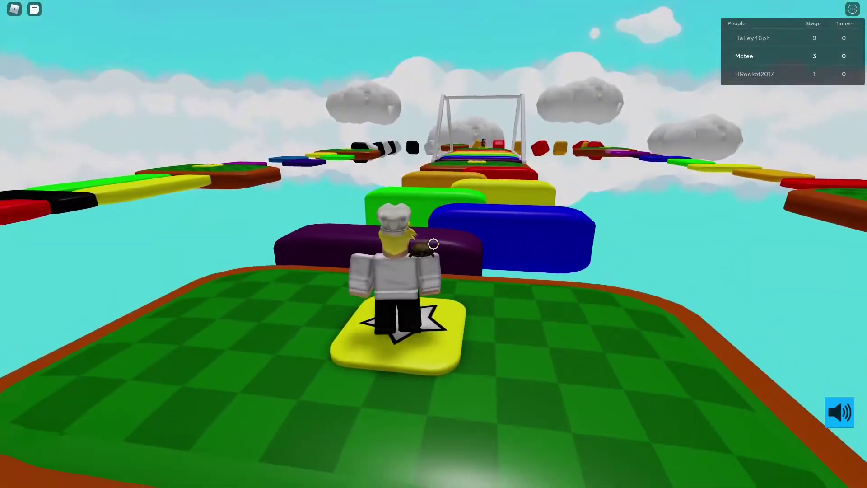
pyautogui.scroll(5, 438, 233)
pyautogui.scroll(2, 513, 191)
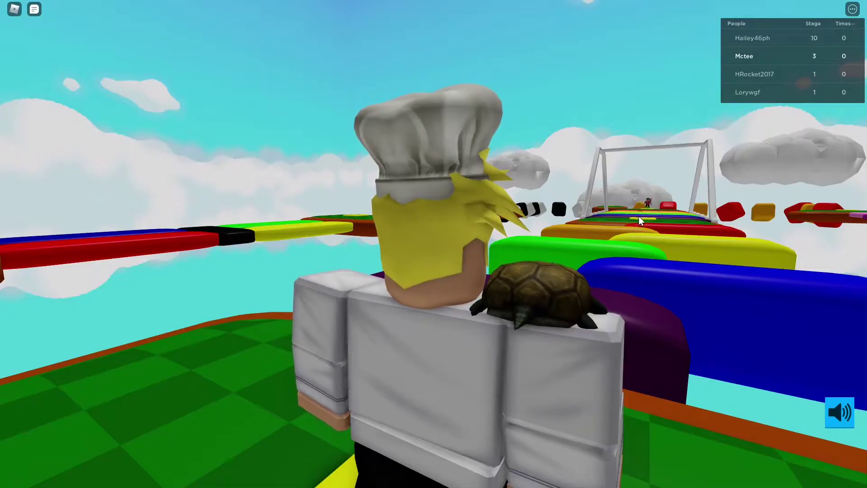
pyautogui.scroll(-3, 638, 232)
pyautogui.scroll(-5, 637, 232)
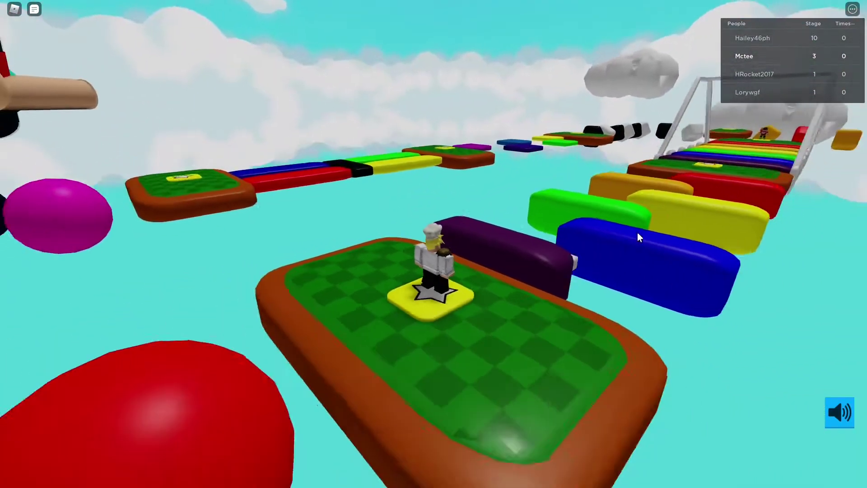
pyautogui.scroll(-2, 637, 232)
pyautogui.scroll(3, 650, 226)
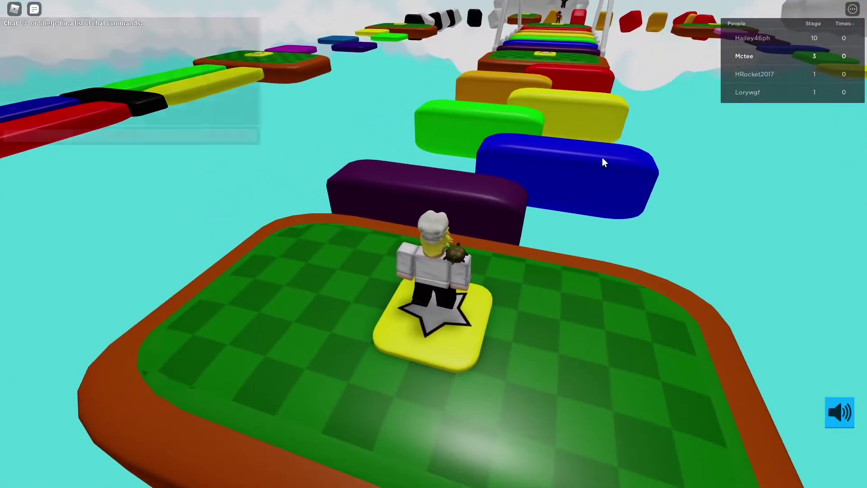
# Send the /e dance emote in chat and tilt the view toward the dancing avatar
pyautogui.press('/')
pyautogui.write('NOOB')
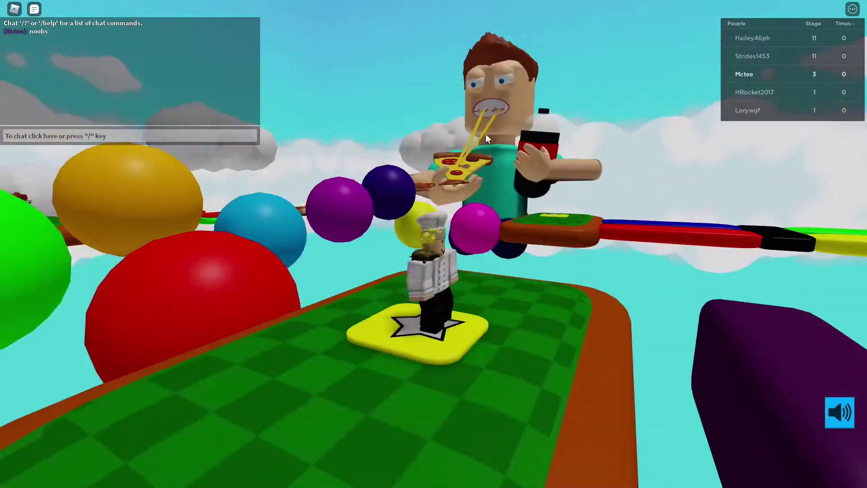
pyautogui.write('ce')
pyautogui.press('Return')
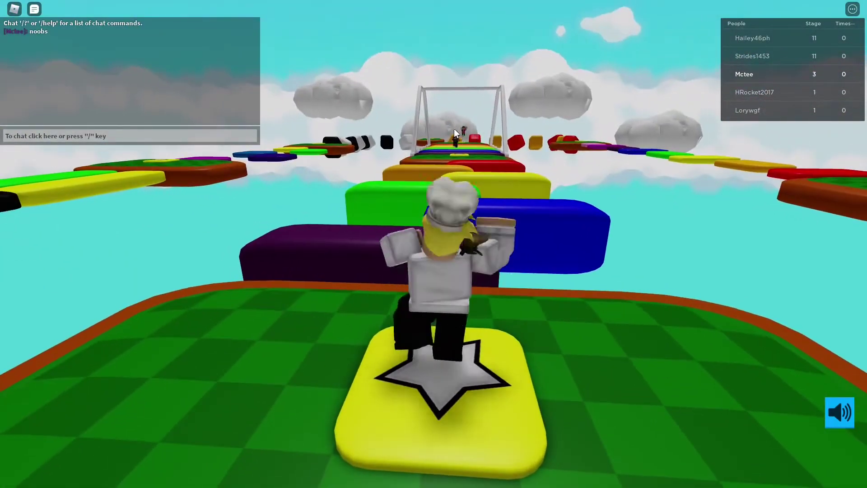
pyautogui.moveTo(454, 127)
pyautogui.mouseDown()
pyautogui.moveTo(526, 141)
pyautogui.moveTo(527, 156)
pyautogui.mouseUp()
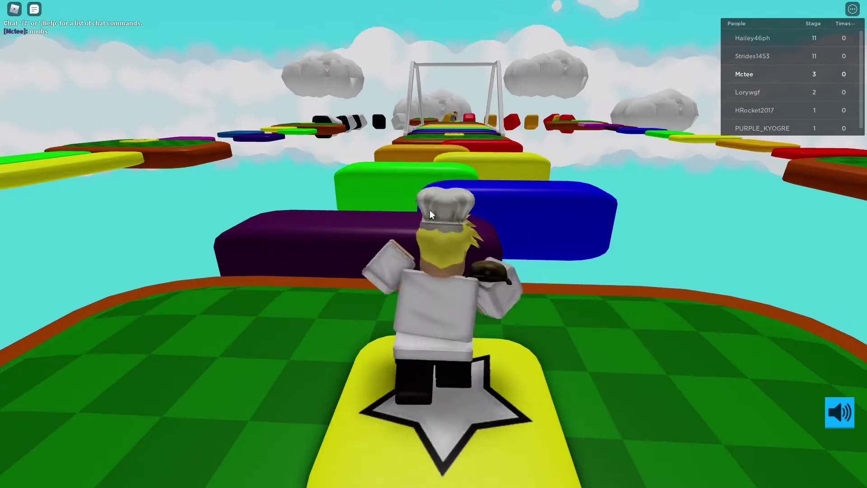
pyautogui.scroll(-5, 429, 209)
pyautogui.scroll(-5, 410, 224)
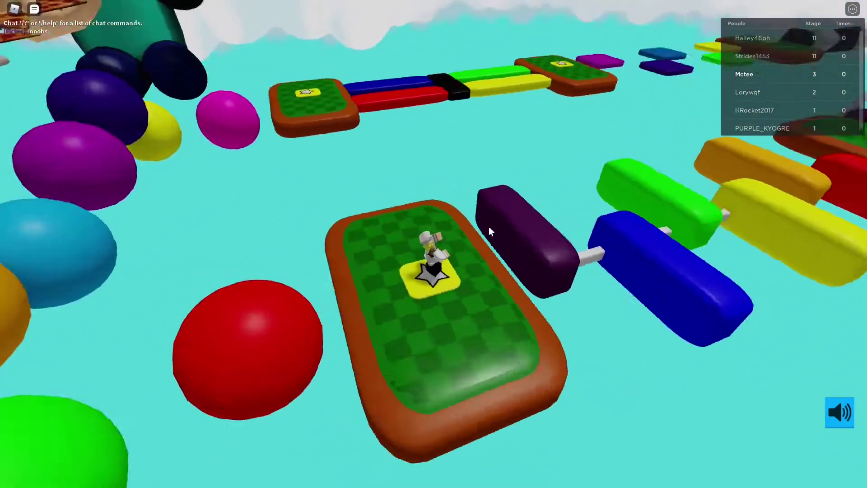
pyautogui.scroll(5, 489, 226)
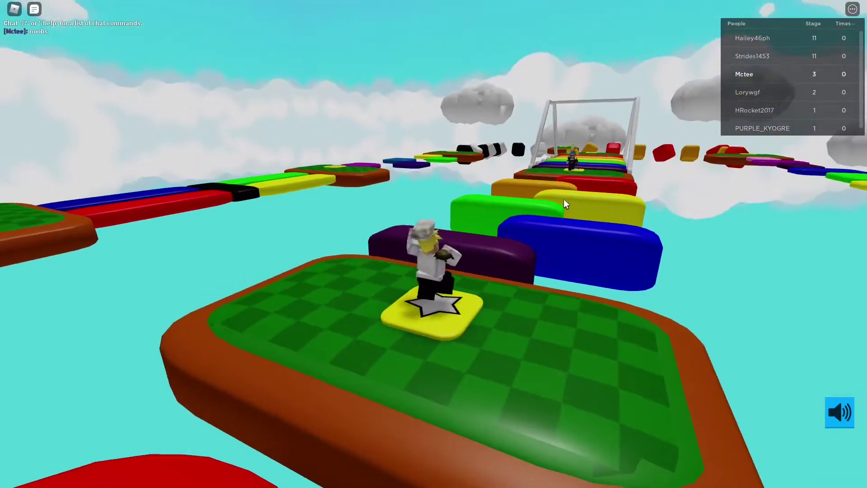
pyautogui.scroll(2, 563, 198)
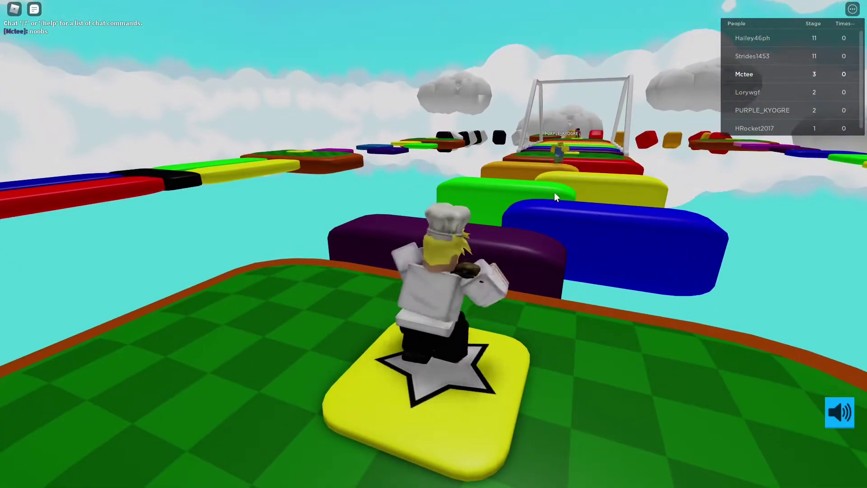
pyautogui.scroll(-3, 639, 191)
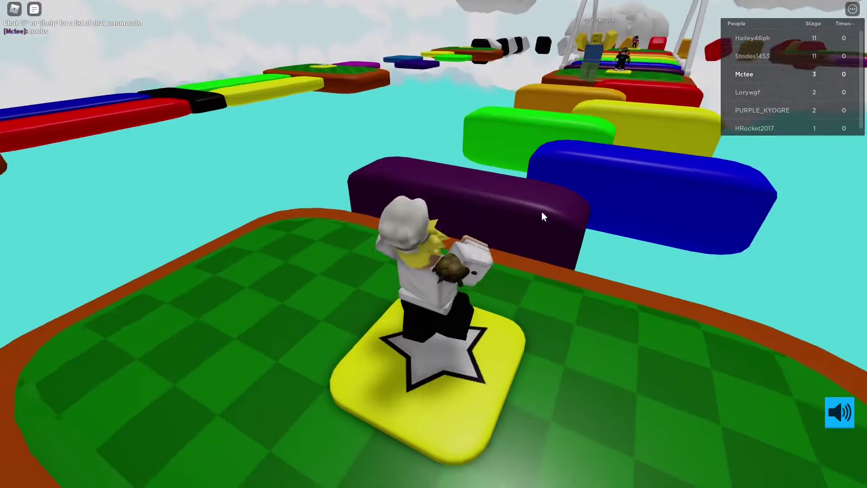
pyautogui.scroll(-2, 541, 212)
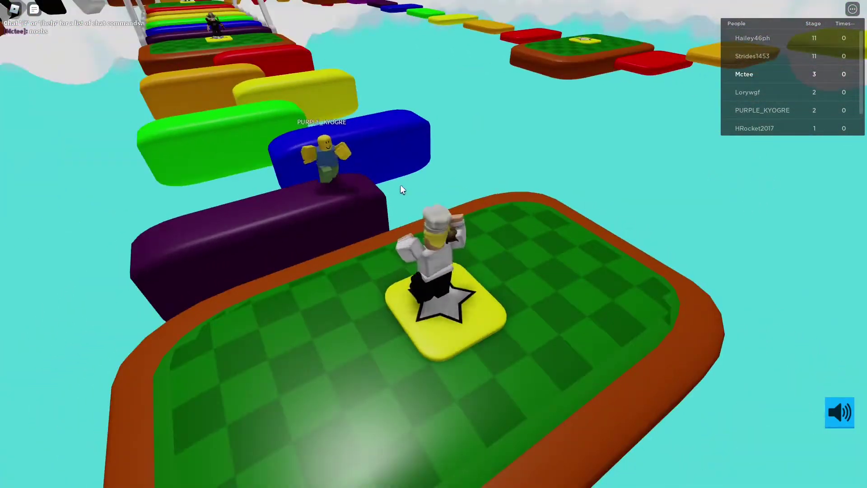
# Rotate the camera so the course and the row of coloured balls lie ahead
pyautogui.press('Left')
pyautogui.press('Left')
pyautogui.press('Left')
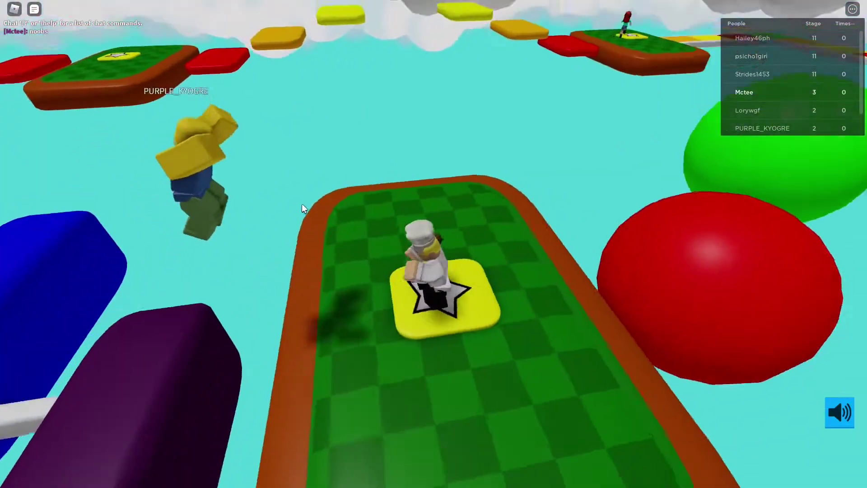
pyautogui.press('Left')
pyautogui.press('Left')
pyautogui.press('Left')
pyautogui.press('Left')
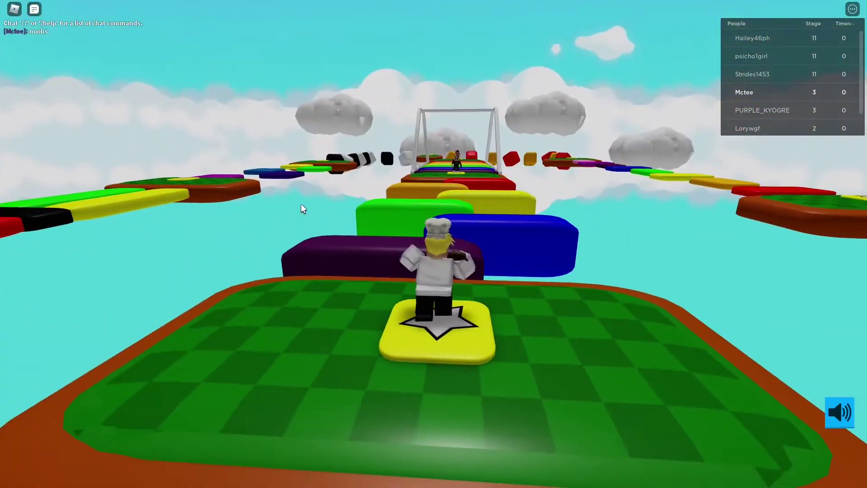
pyautogui.press('Left')
pyautogui.press('Left')
pyautogui.press('Left')
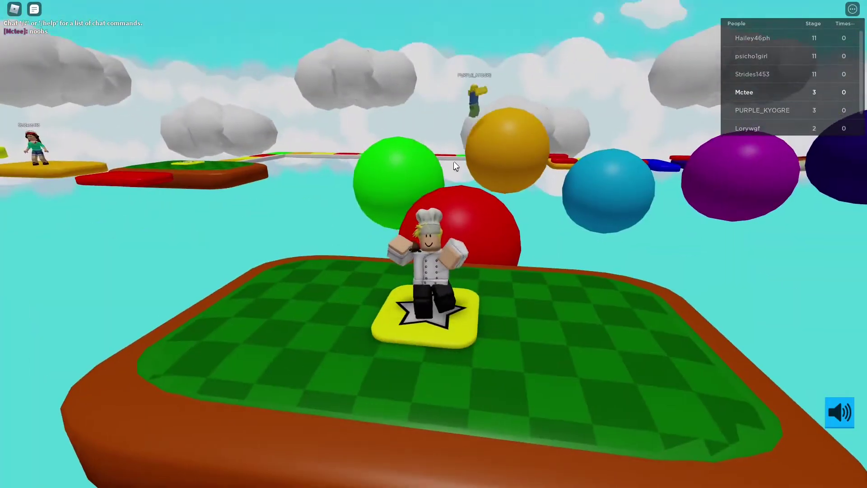
pyautogui.press('Left')
pyautogui.press('Left')
pyautogui.press('Left')
pyautogui.press('Left')
pyautogui.press('Left')
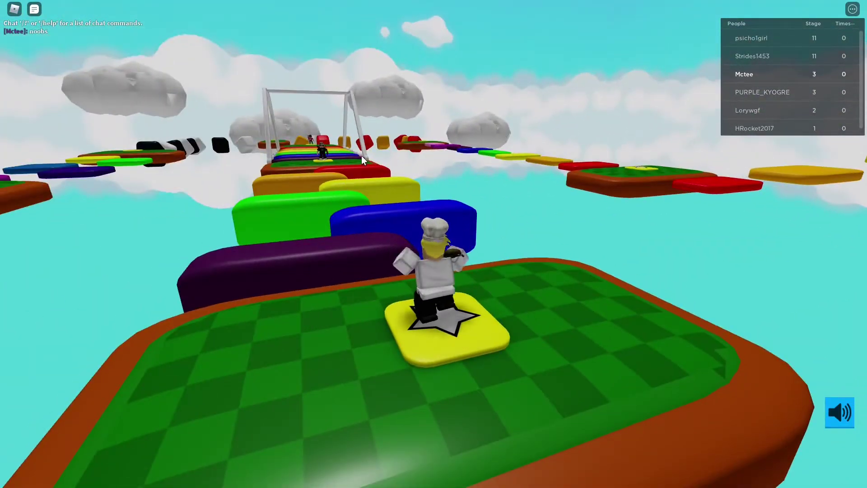
# Jump up the purple, blue, green and yellow blocks with Shift Lock, then return to the platform
pyautogui.press('w')
pyautogui.press('space')
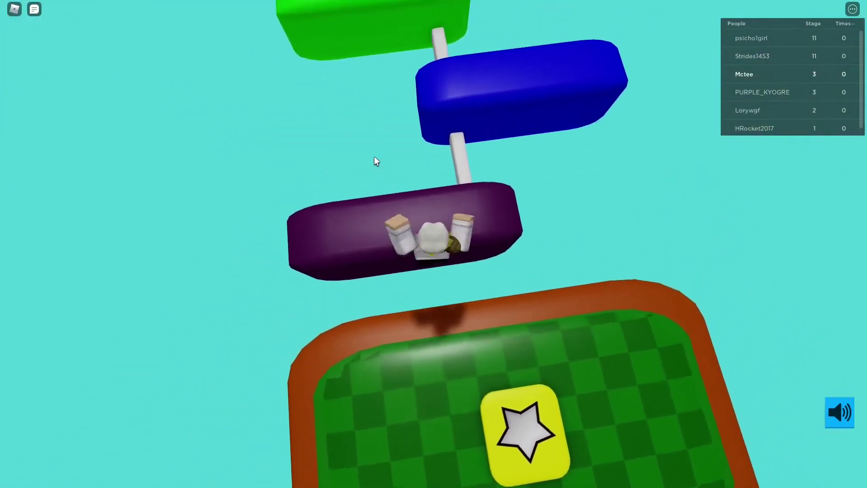
pyautogui.press('space')
pyautogui.press('space')
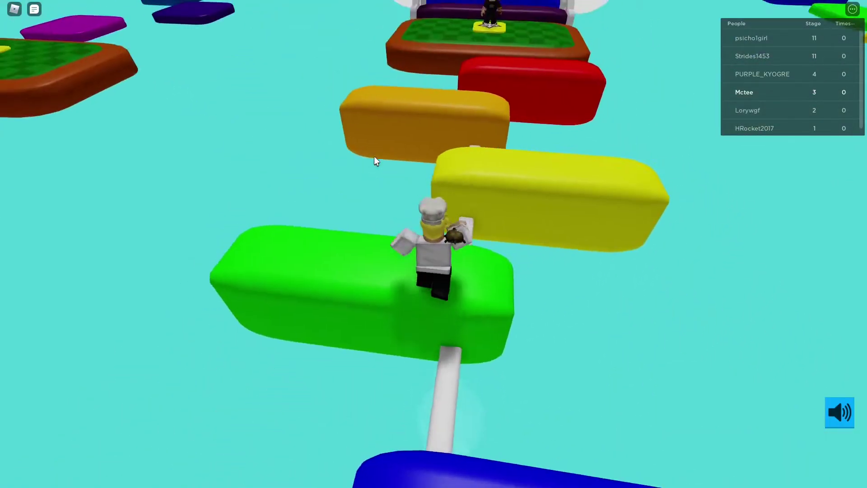
pyautogui.press('space')
pyautogui.press('shift')
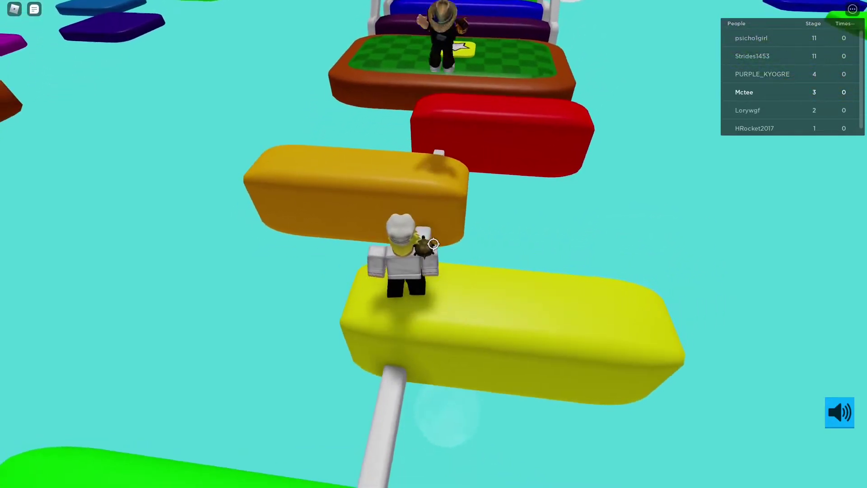
pyautogui.press('s')
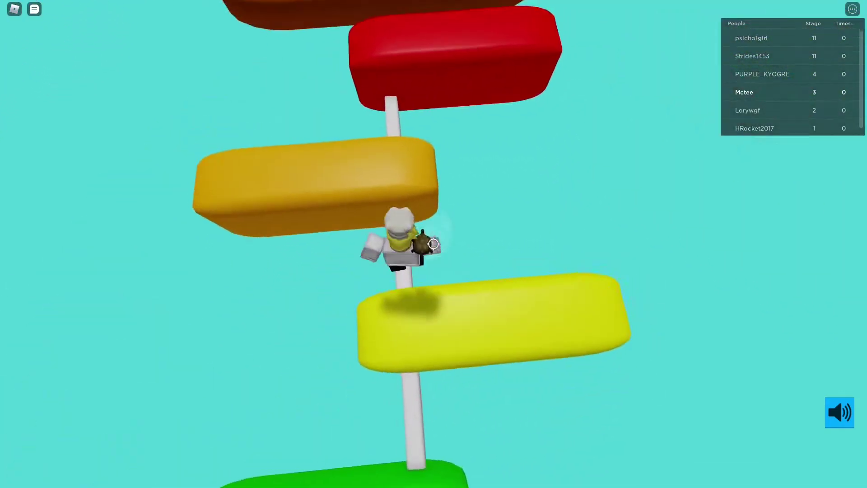
pyautogui.press('w')
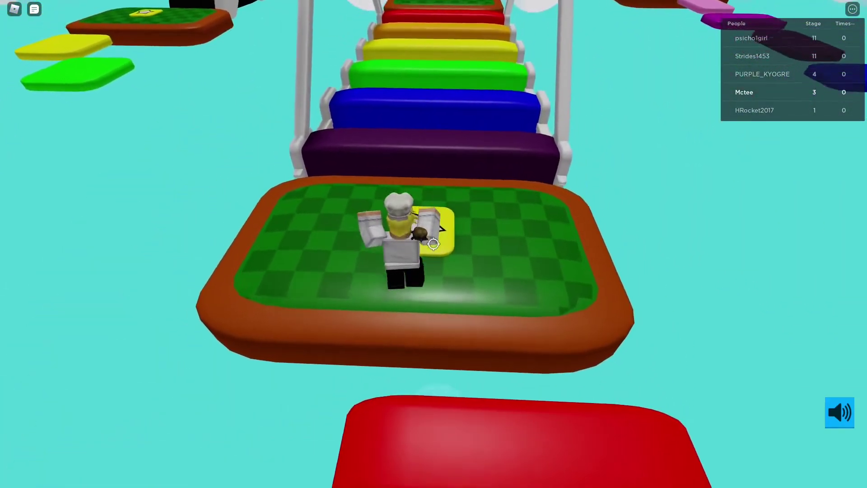
pyautogui.press('w')
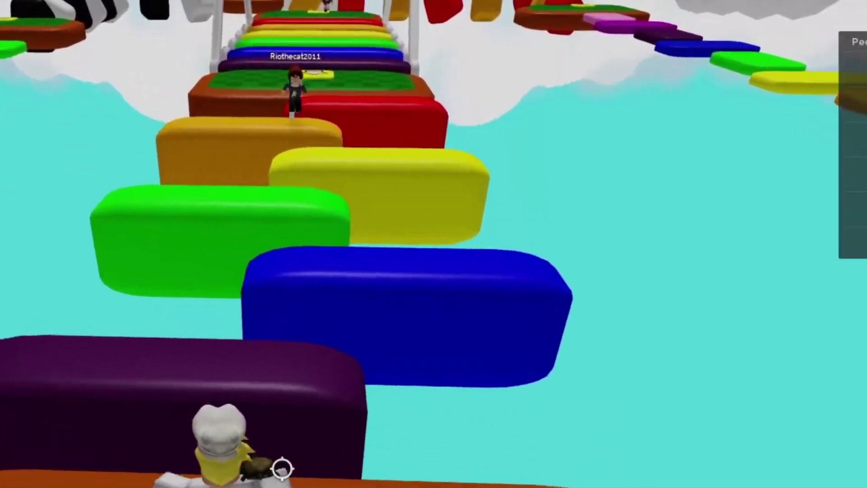
# Restart from the purple block, jumping to blue and green, then release Shift Lock
pyautogui.press('w')
pyautogui.scroll(-5, 432, 244)
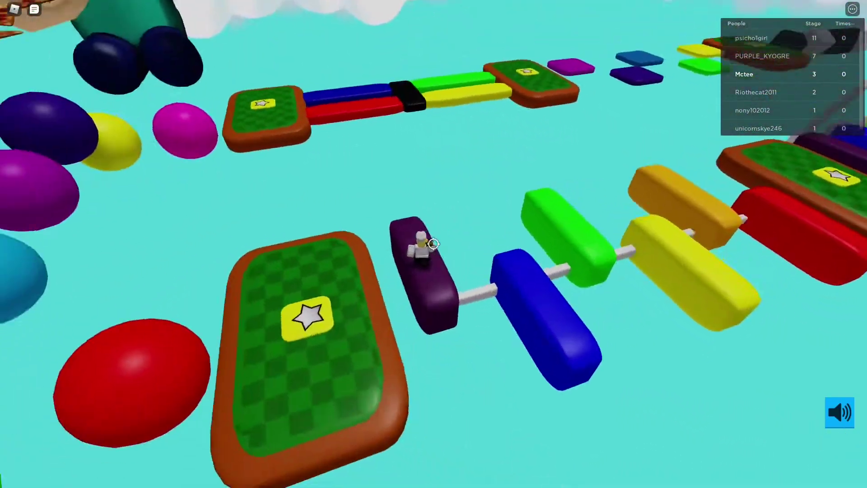
pyautogui.scroll(5, 432, 244)
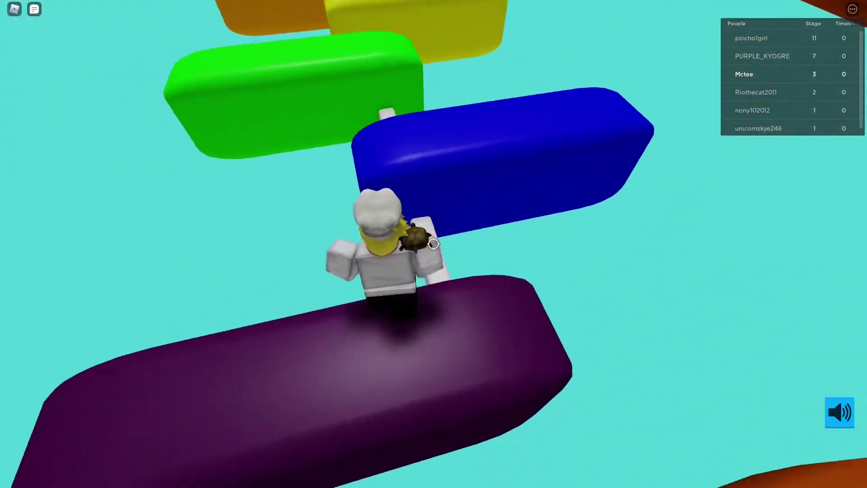
pyautogui.press('w')
pyautogui.press('space')
pyautogui.press('w')
pyautogui.scroll(3, 433, 244)
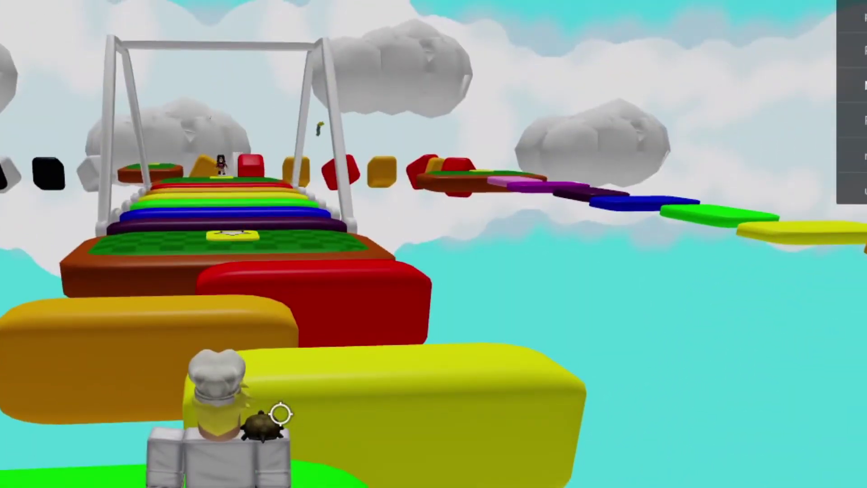
pyautogui.scroll(-5, 281, 412)
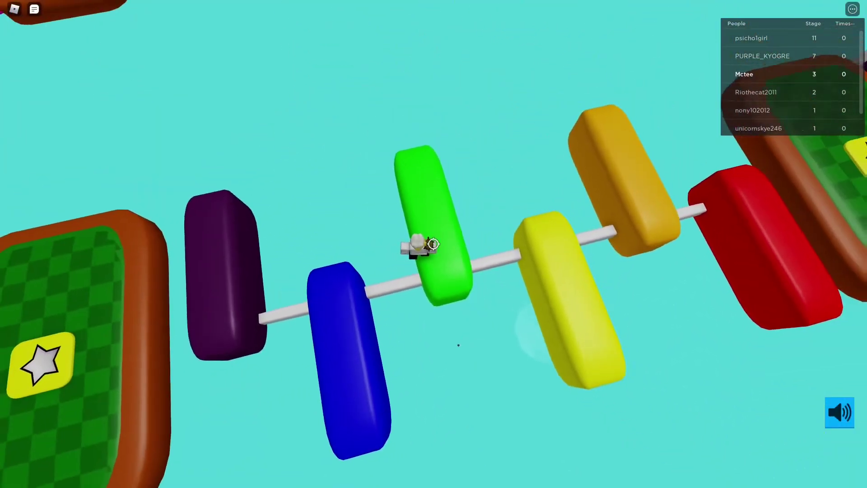
pyautogui.press('shift')
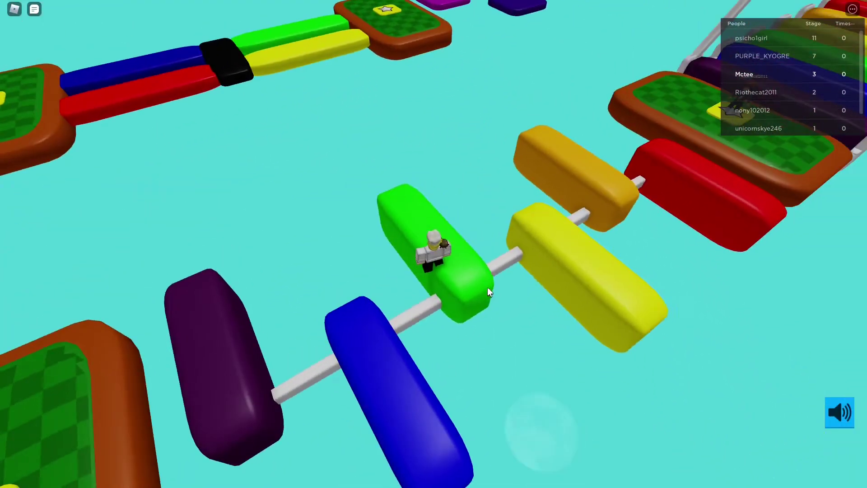
pyautogui.scroll(5, 492, 330)
# Hop across the yellow, orange and red blocks until falling back to the checkpoint star
pyautogui.press('w')
pyautogui.press('space')
pyautogui.press('pagedown')
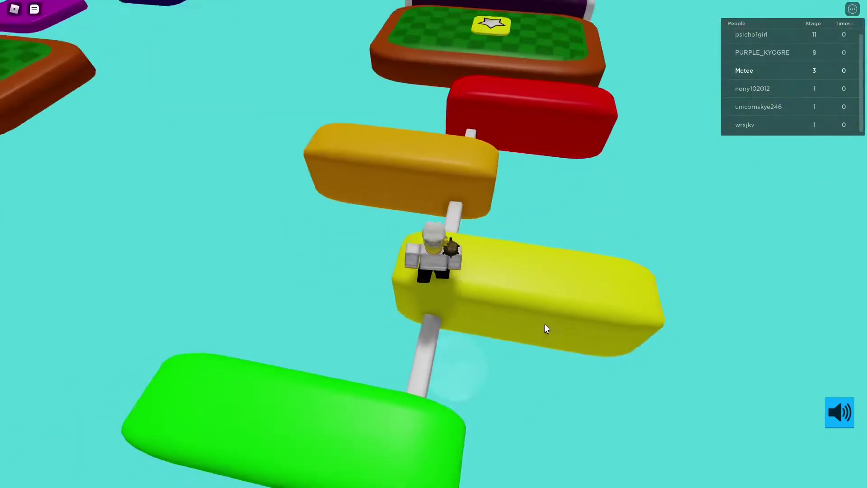
pyautogui.press('w')
pyautogui.press('space')
pyautogui.press('space')
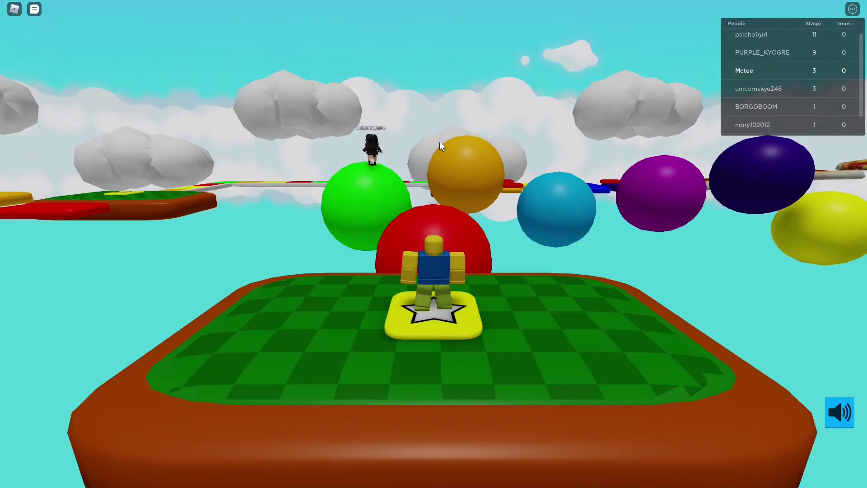
pyautogui.press('Left')
pyautogui.press('Left')
pyautogui.press('Left')
pyautogui.scroll(2, 450, 223)
pyautogui.scroll(3, 474, 225)
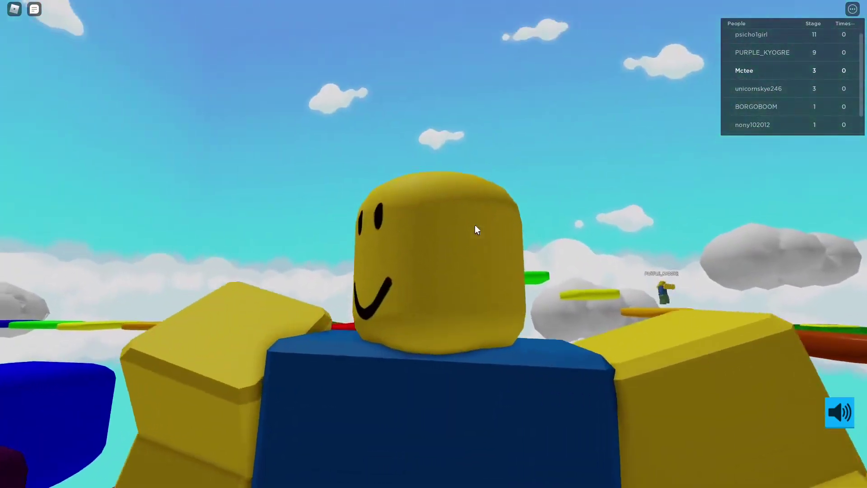
pyautogui.scroll(2, 476, 225)
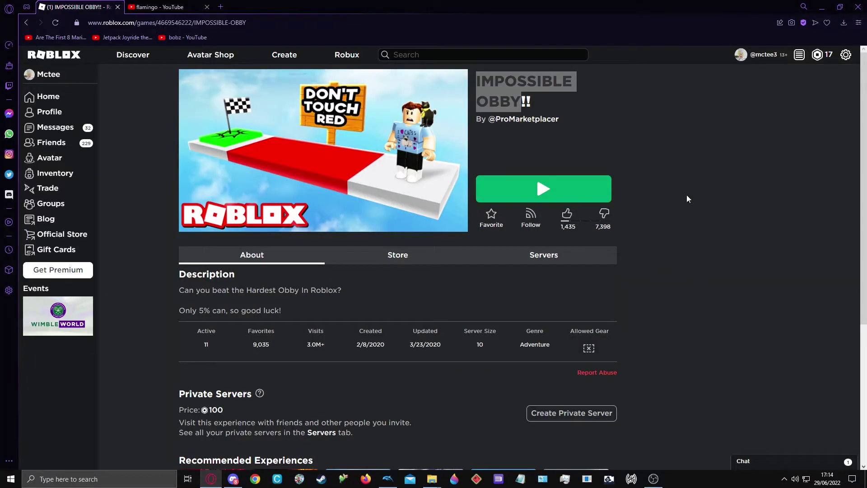
# Clear the partial selection and highlight the full 'IMPOSSIBLE OBBY!!' title
pyautogui.click(660, 138)
pyautogui.moveTo(474, 83); pyautogui.dragTo(534, 106)
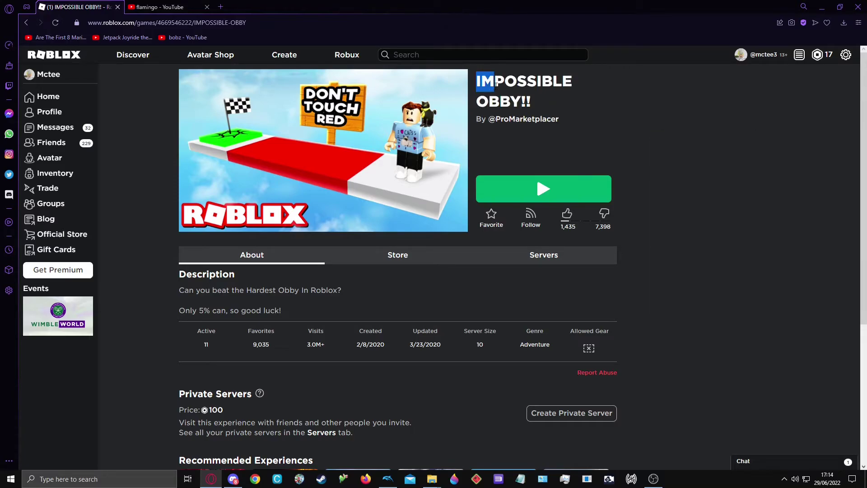